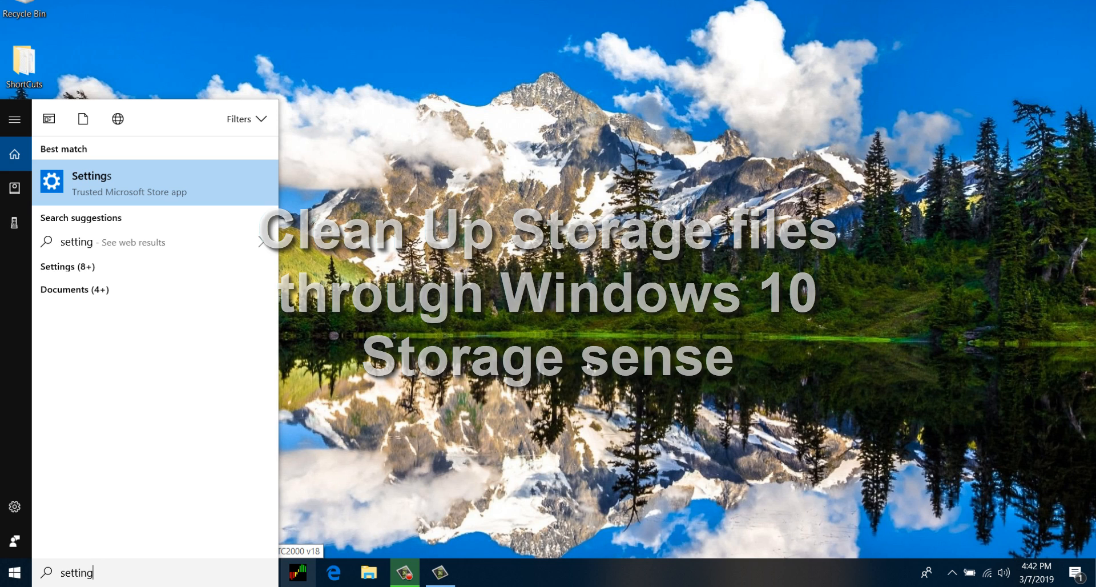
Step: Open the Free up space now page from the System Storage settings of Windows Settings
{"action": "left_click", "coordinate": [203, 197]}
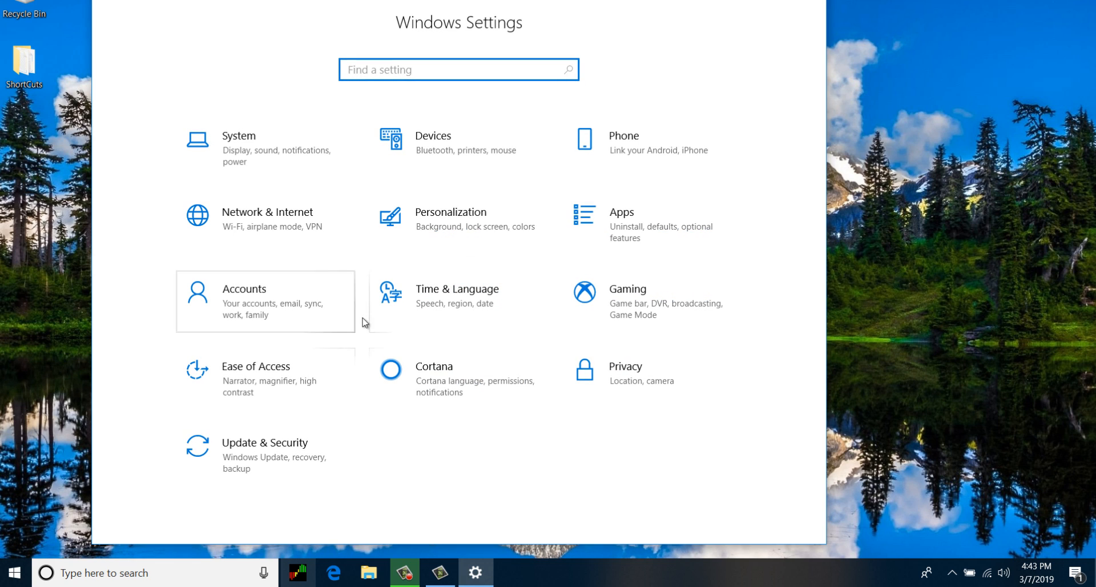
{"action": "left_click", "coordinate": [304, 171]}
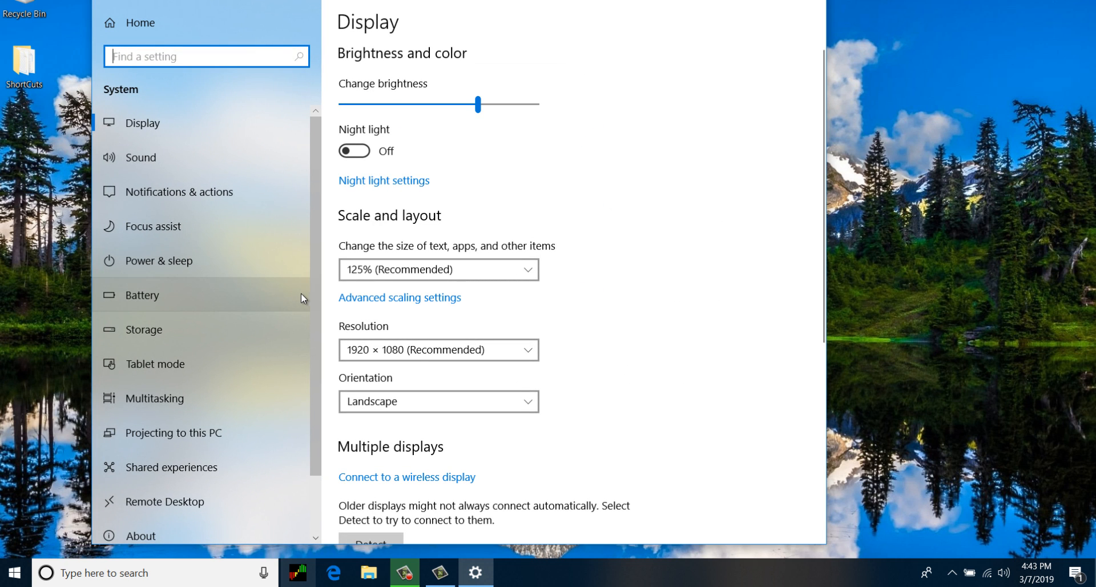
{"action": "left_click", "coordinate": [151, 336]}
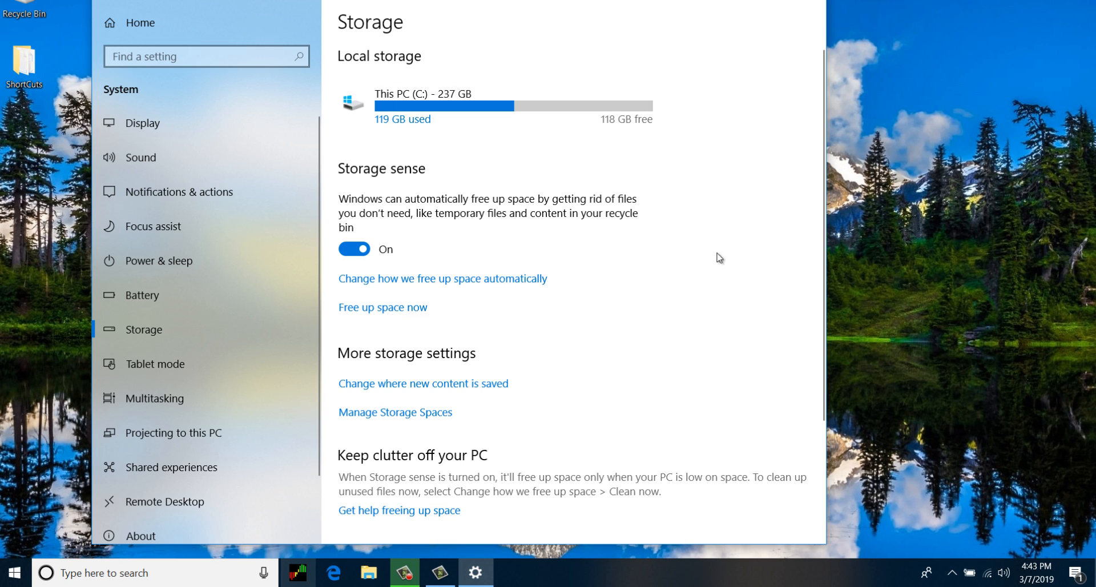
{"action": "left_click", "coordinate": [365, 310]}
{"action": "left_click", "coordinate": [399, 311]}
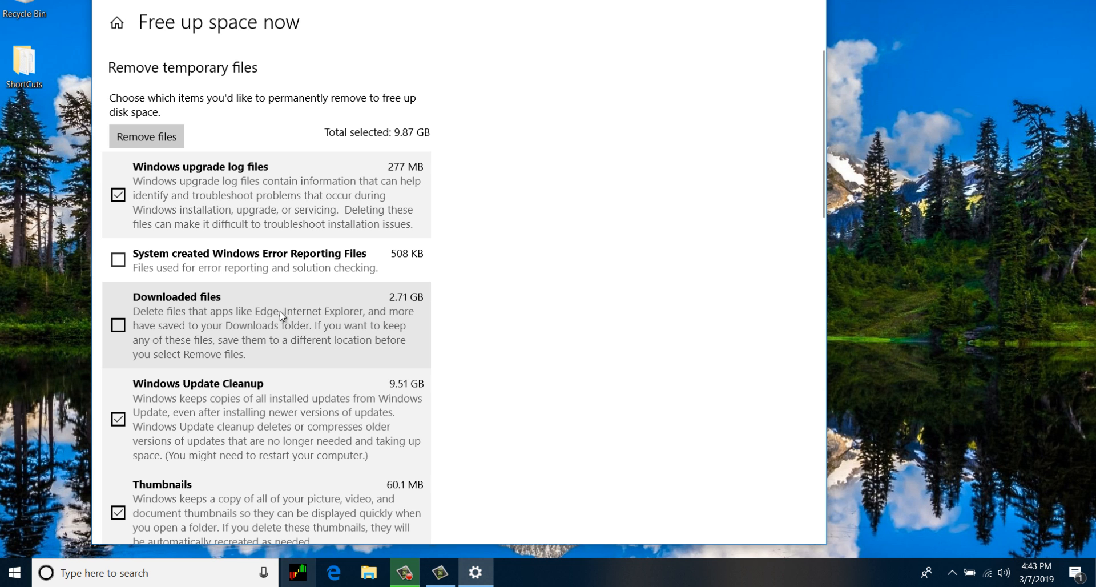
Step: Select Temporary Windows installation files and Deletes all System Restore points among the items for removal
{"action": "scroll", "coordinate": [286, 314], "scroll_direction": "down", "scroll_amount": 8}
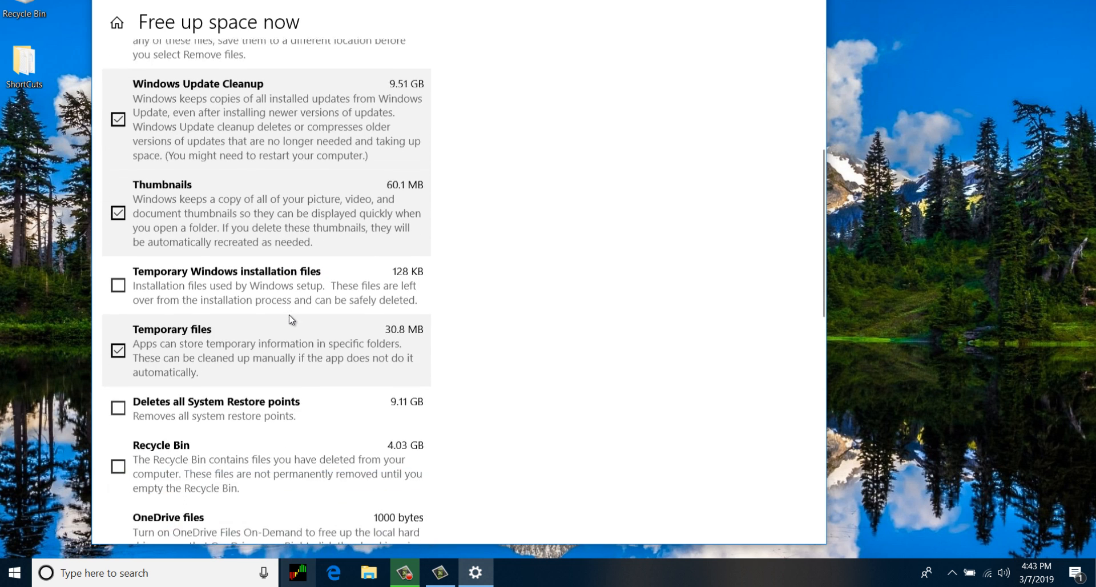
{"action": "scroll", "coordinate": [290, 319], "scroll_direction": "down", "scroll_amount": 7}
{"action": "scroll", "coordinate": [318, 284], "scroll_direction": "up", "scroll_amount": 10}
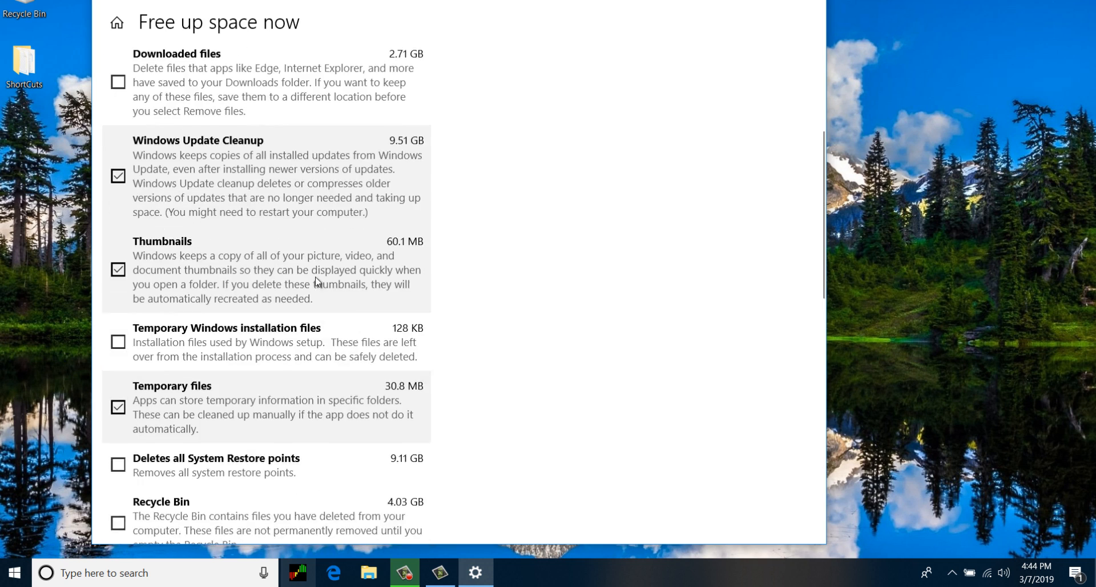
{"action": "scroll", "coordinate": [246, 309], "scroll_direction": "down", "scroll_amount": 1}
{"action": "left_click", "coordinate": [245, 309]}
{"action": "scroll", "coordinate": [194, 325], "scroll_direction": "down", "scroll_amount": 2}
{"action": "left_click", "coordinate": [118, 333]}
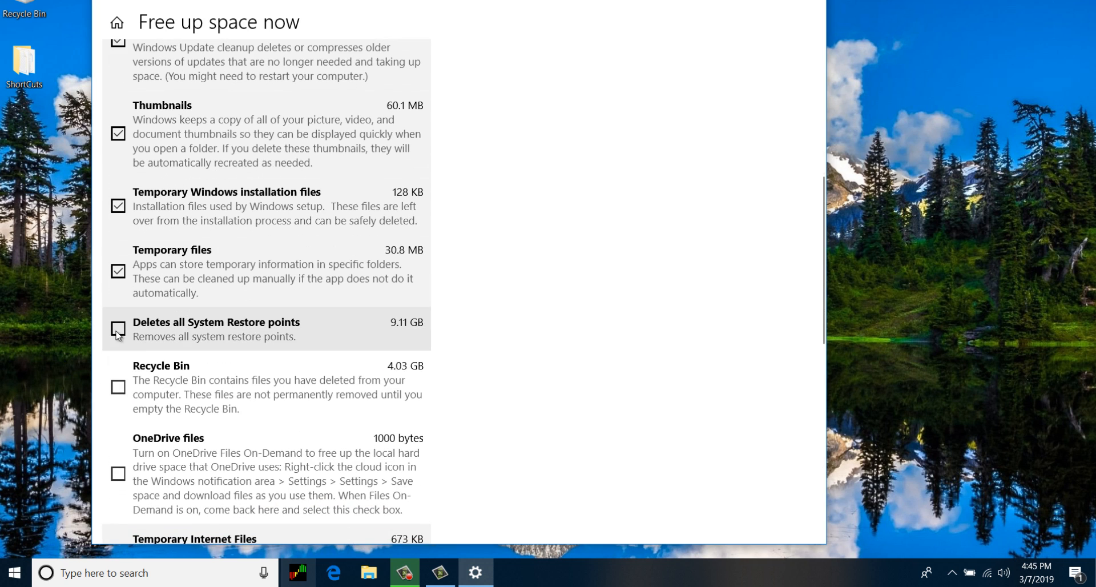
Step: Add the Recycle Bin and OneDrive files to the items selected for removal
{"action": "scroll", "coordinate": [137, 371], "scroll_direction": "down", "scroll_amount": 1}
{"action": "scroll", "coordinate": [143, 371], "scroll_direction": "down", "scroll_amount": 2}
{"action": "left_click", "coordinate": [121, 245]}
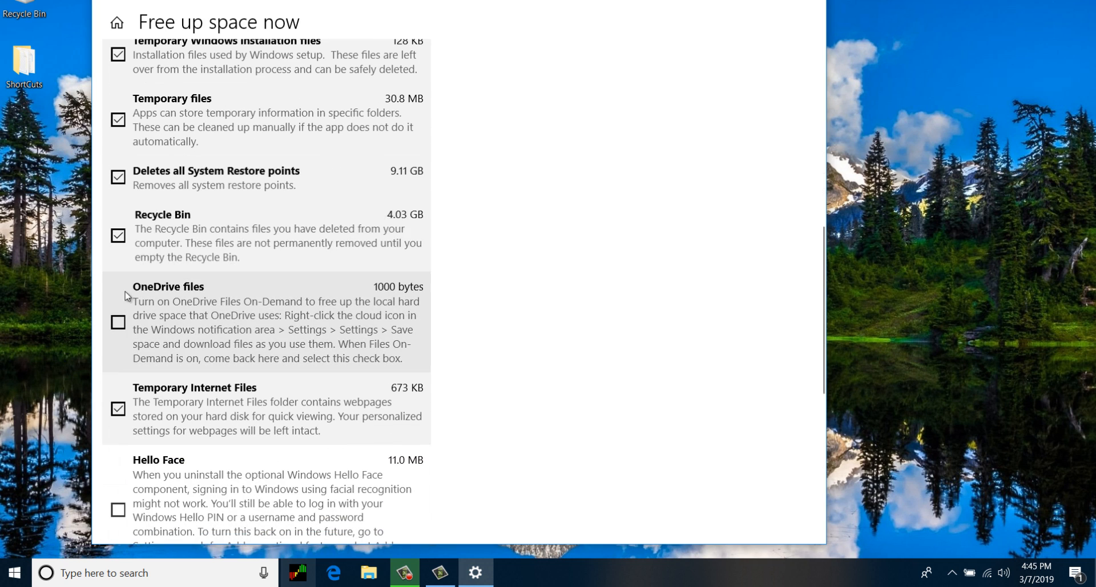
{"action": "left_click", "coordinate": [122, 326]}
Step: Select Hello Face, Delivery Optimization Files and Compress your OS drive for the cleanup, and close Settings once the files are removed
{"action": "scroll", "coordinate": [123, 342], "scroll_direction": "down", "scroll_amount": 3}
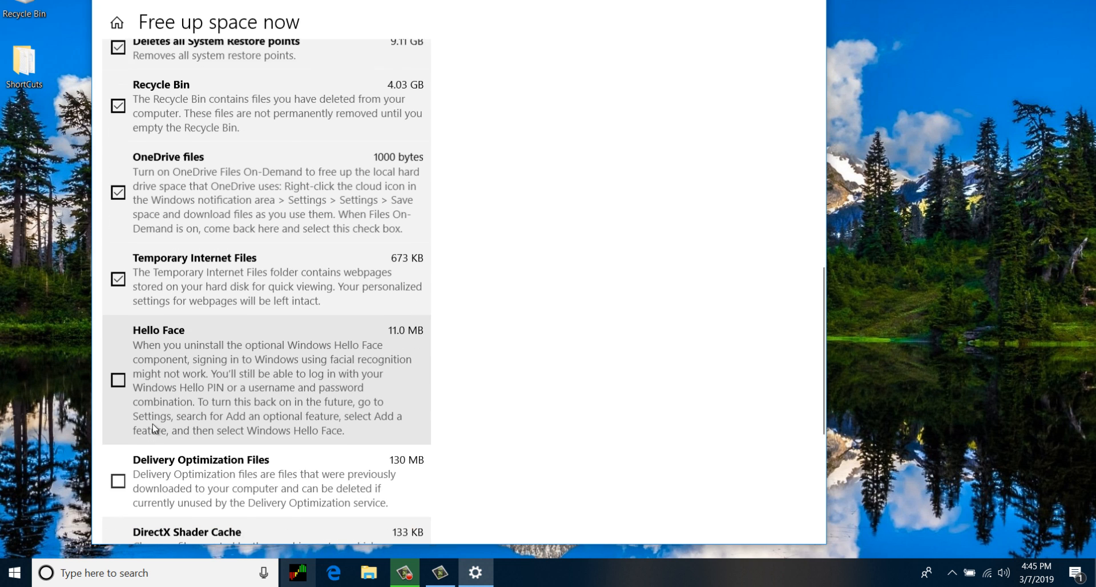
{"action": "left_click", "coordinate": [120, 359]}
{"action": "left_click", "coordinate": [120, 460]}
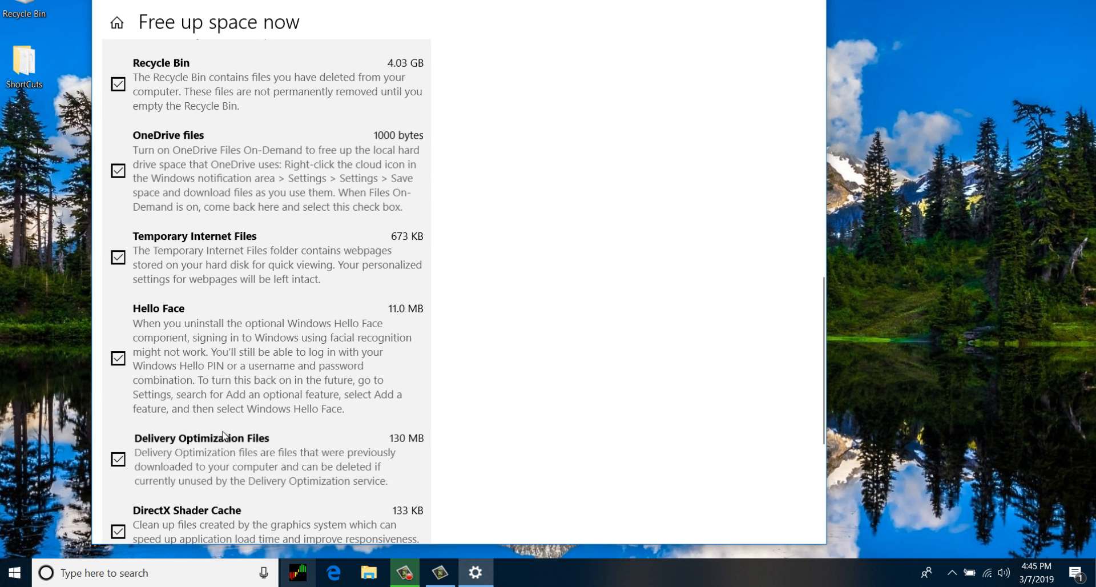
{"action": "scroll", "coordinate": [120, 320], "scroll_direction": "down", "scroll_amount": 5}
{"action": "left_click", "coordinate": [118, 366]}
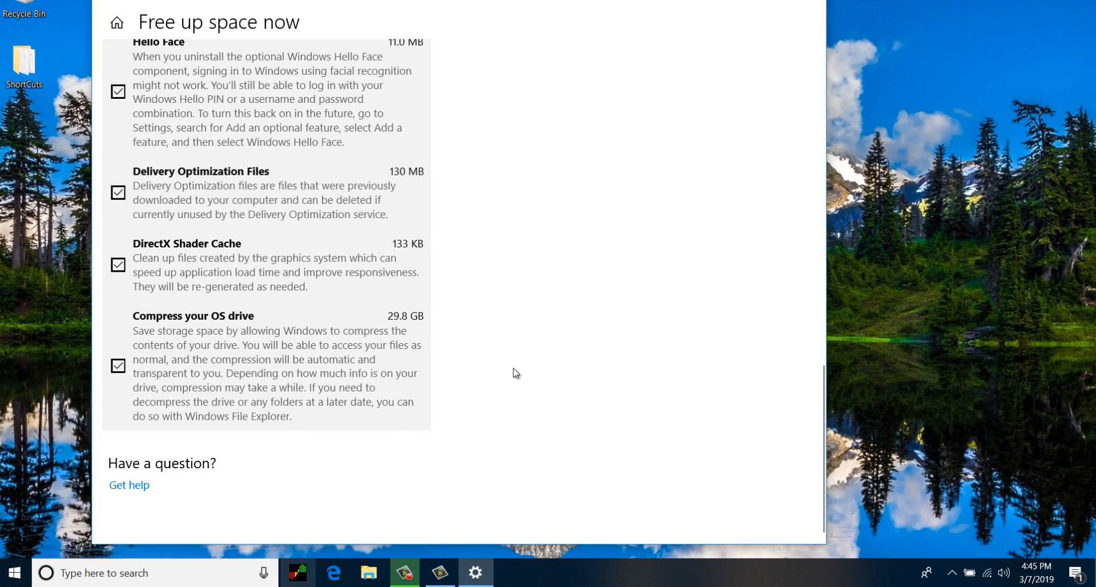
{"action": "scroll", "coordinate": [515, 362], "scroll_direction": "up", "scroll_amount": 2}
{"action": "scroll", "coordinate": [515, 350], "scroll_direction": "up", "scroll_amount": 13}
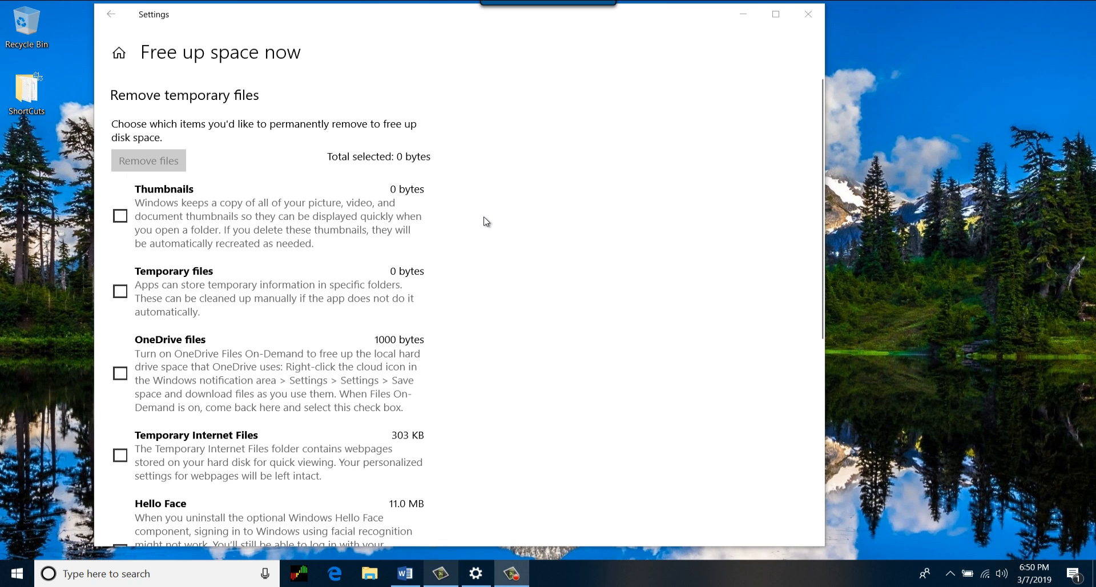
{"action": "left_click", "coordinate": [809, 15]}
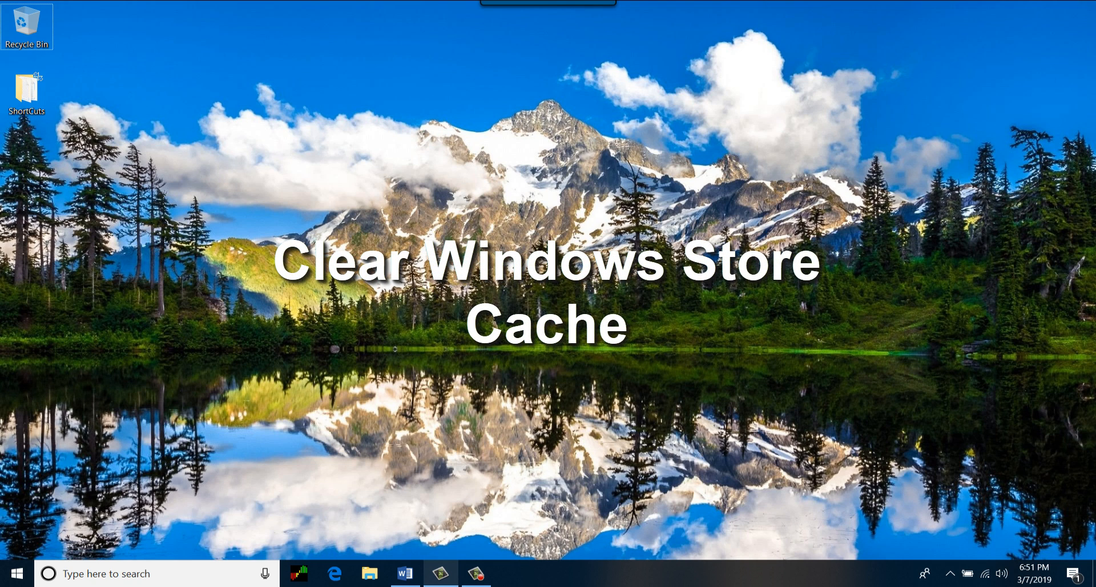
Step: Clear the Windows Store cache by running wsreset from the Run dialog
{"action": "key", "text": "super+r"}
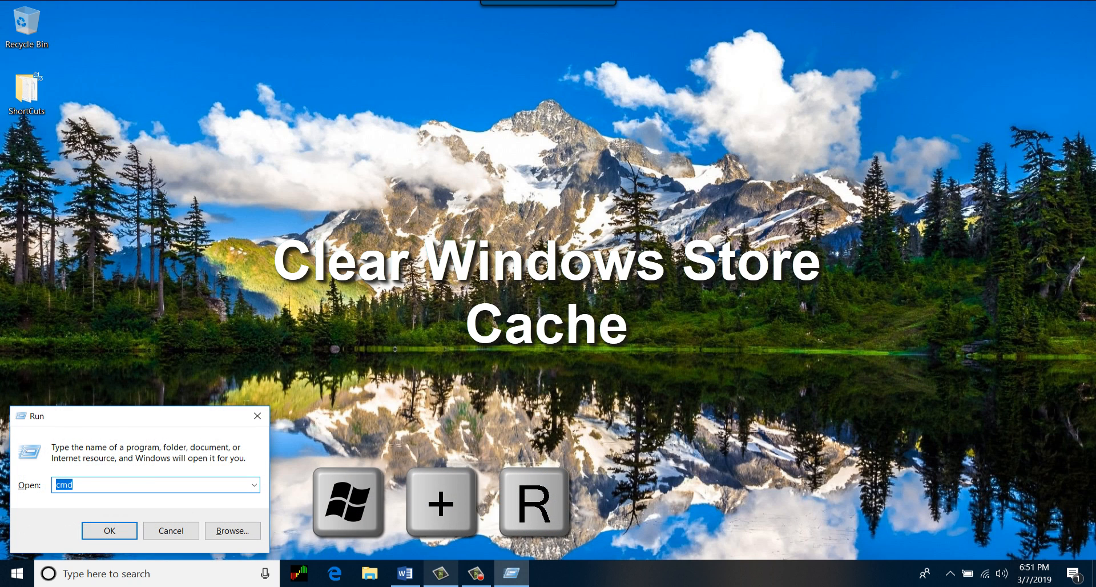
{"action": "type", "text": "wsre"}
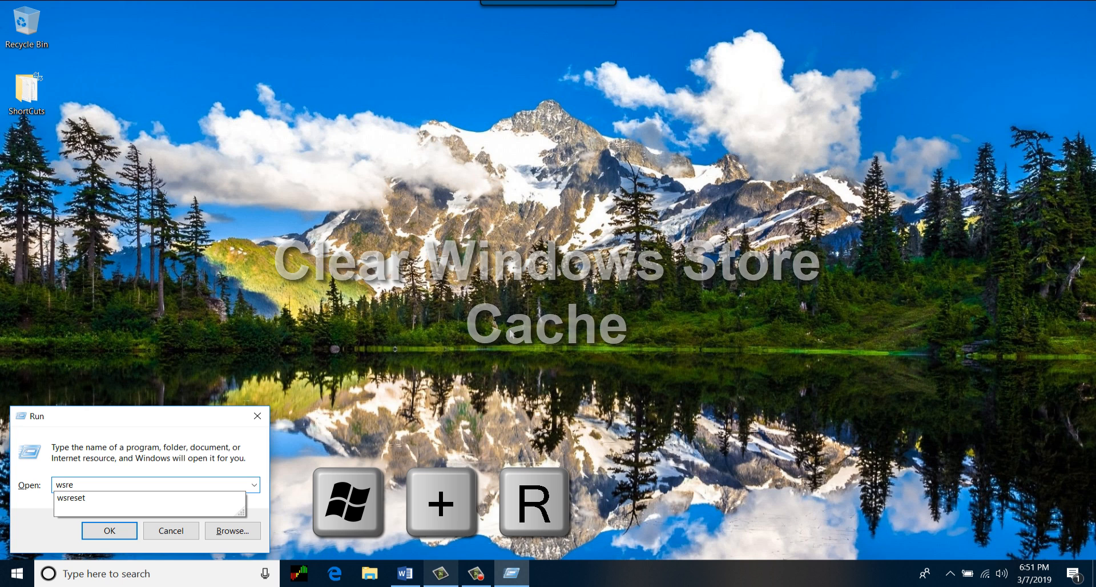
{"action": "type", "text": "set"}
{"action": "key", "text": "Return"}
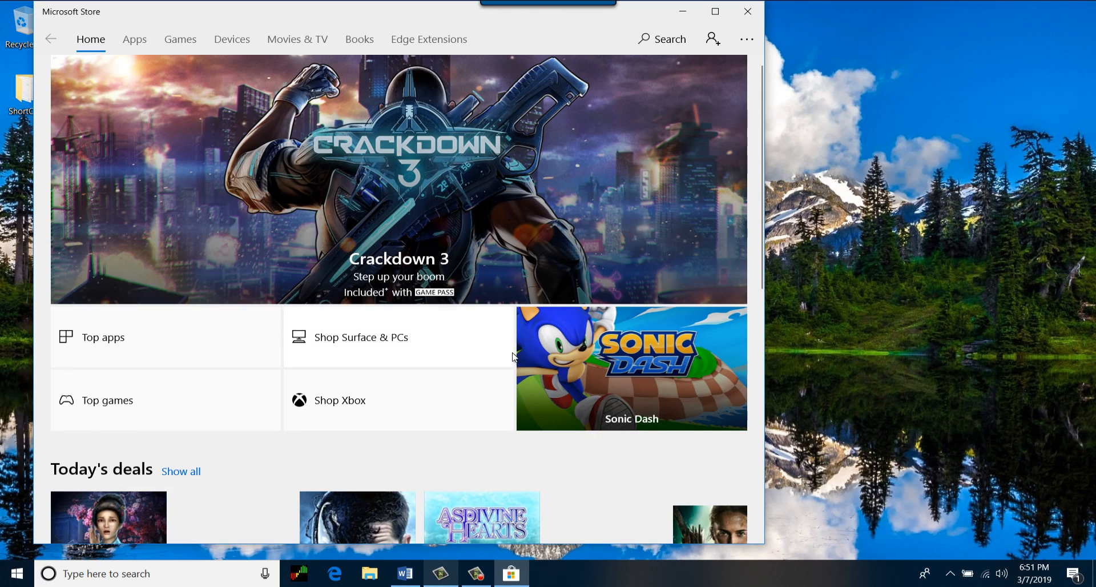
Step: Look through the Microsoft Store home page down to the most popular apps, and close the store
{"action": "scroll", "coordinate": [511, 334], "scroll_direction": "down", "scroll_amount": 3}
{"action": "scroll", "coordinate": [206, 168], "scroll_direction": "up", "scroll_amount": 3}
{"action": "scroll", "coordinate": [408, 379], "scroll_direction": "down", "scroll_amount": 8}
{"action": "scroll", "coordinate": [418, 391], "scroll_direction": "down", "scroll_amount": 5}
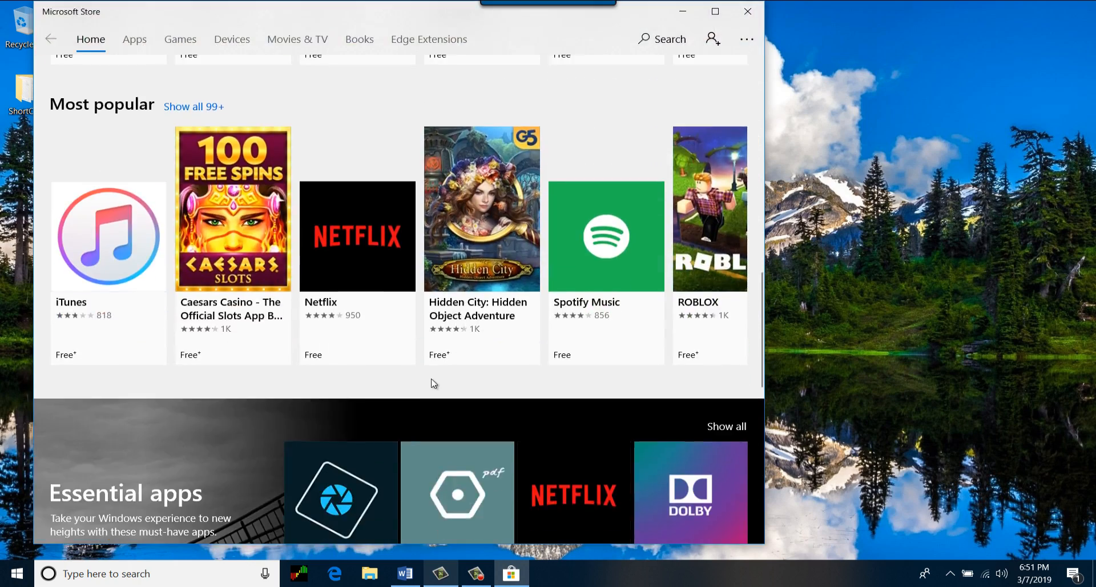
{"action": "scroll", "coordinate": [432, 384], "scroll_direction": "up", "scroll_amount": 10}
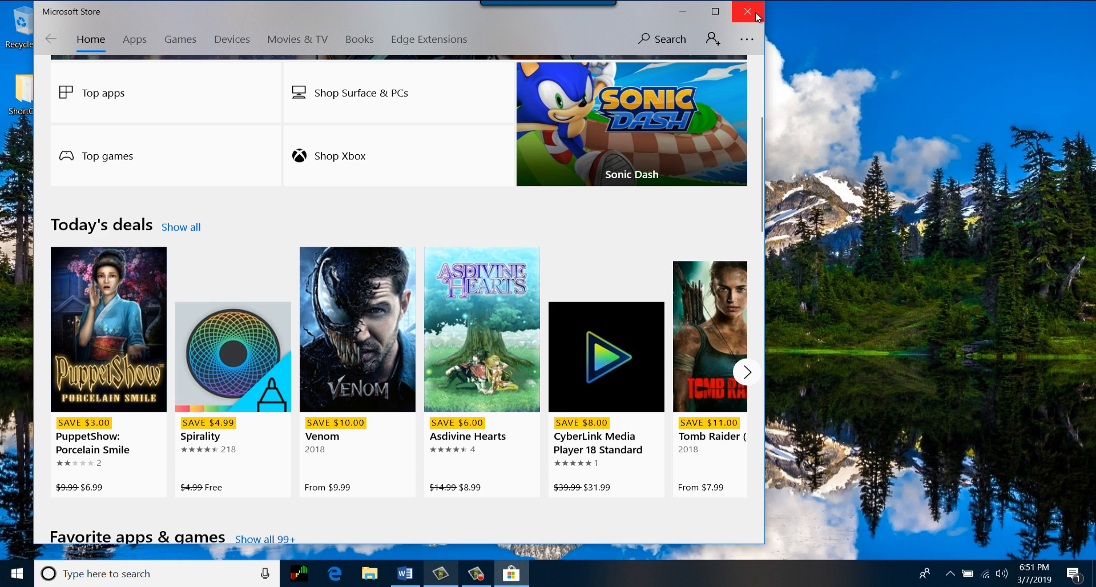
{"action": "left_click", "coordinate": [758, 17]}
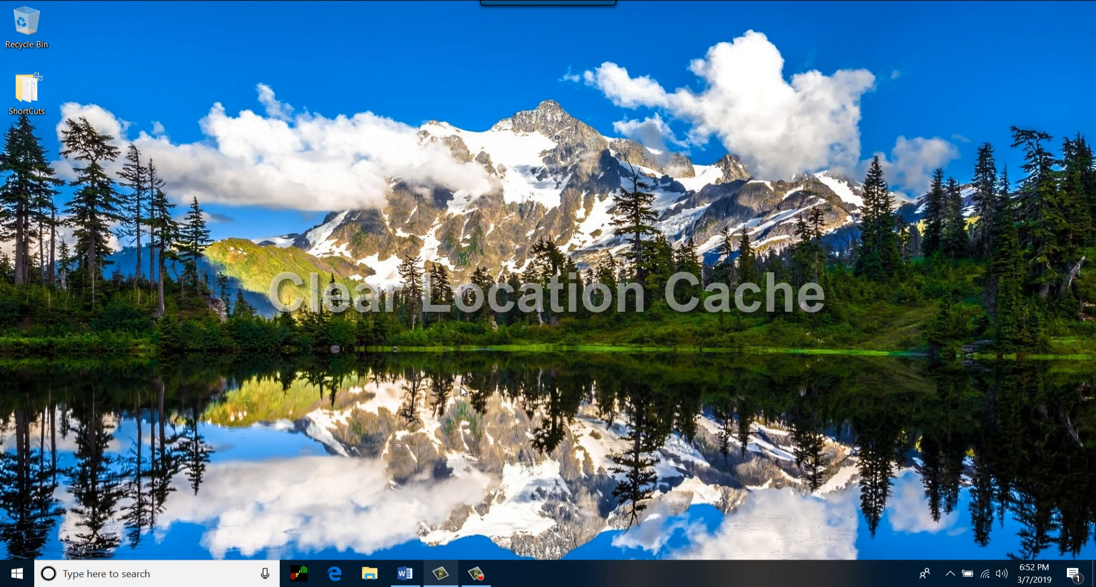
Step: Open the Location page in the Privacy section of Windows Settings
{"action": "left_click", "coordinate": [167, 573]}
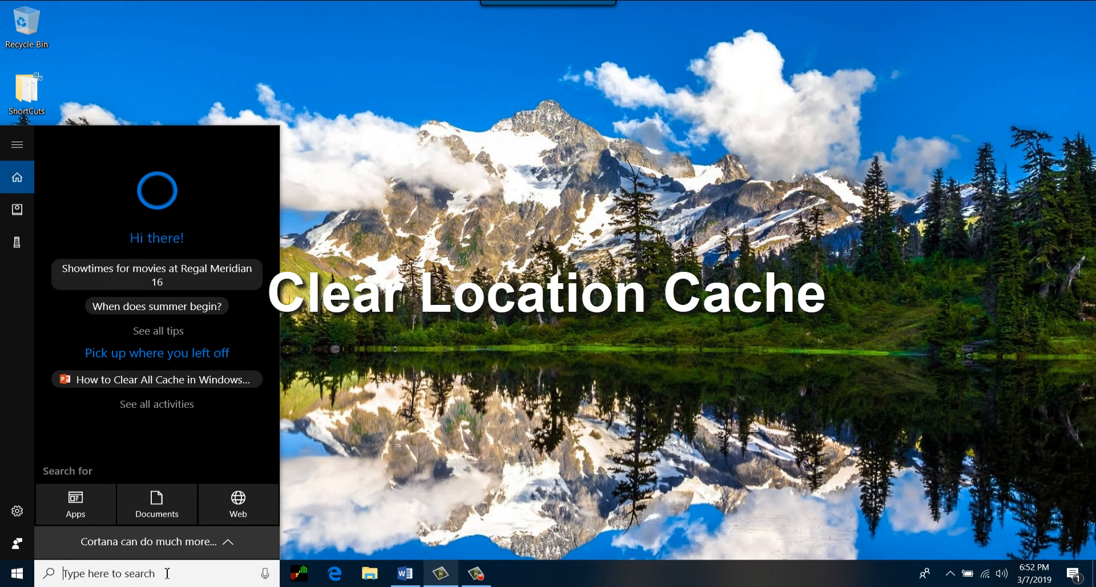
{"action": "type", "text": "set"}
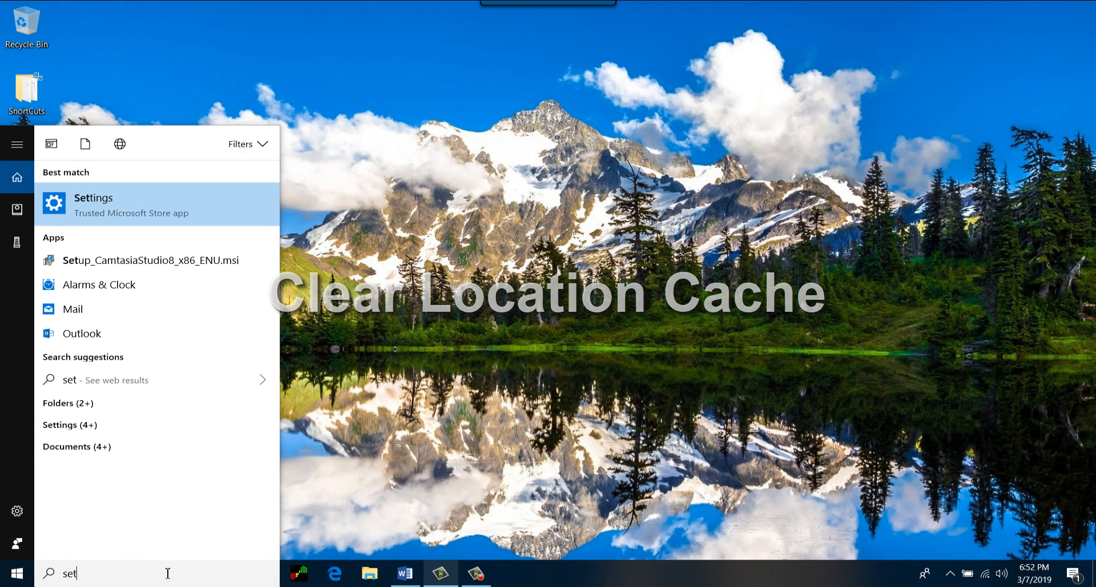
{"action": "key", "text": "Return"}
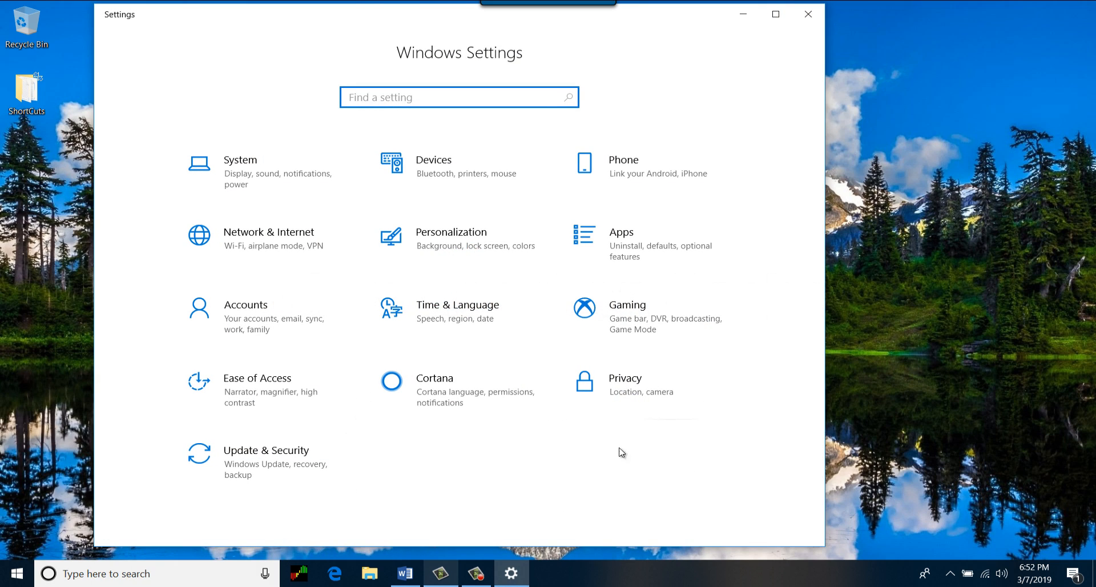
{"action": "left_click", "coordinate": [648, 404]}
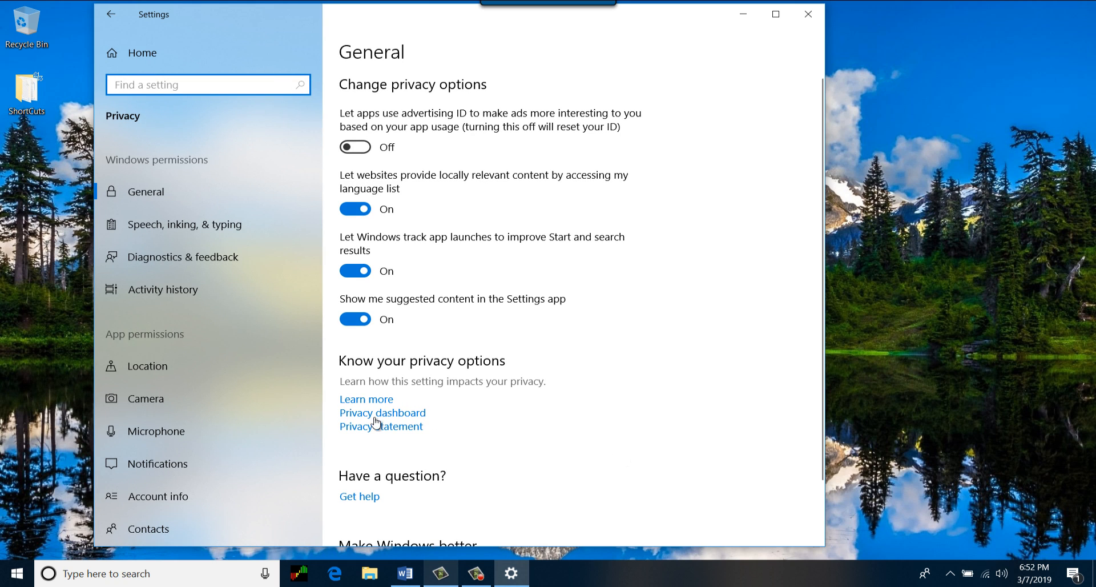
{"action": "left_click", "coordinate": [152, 362]}
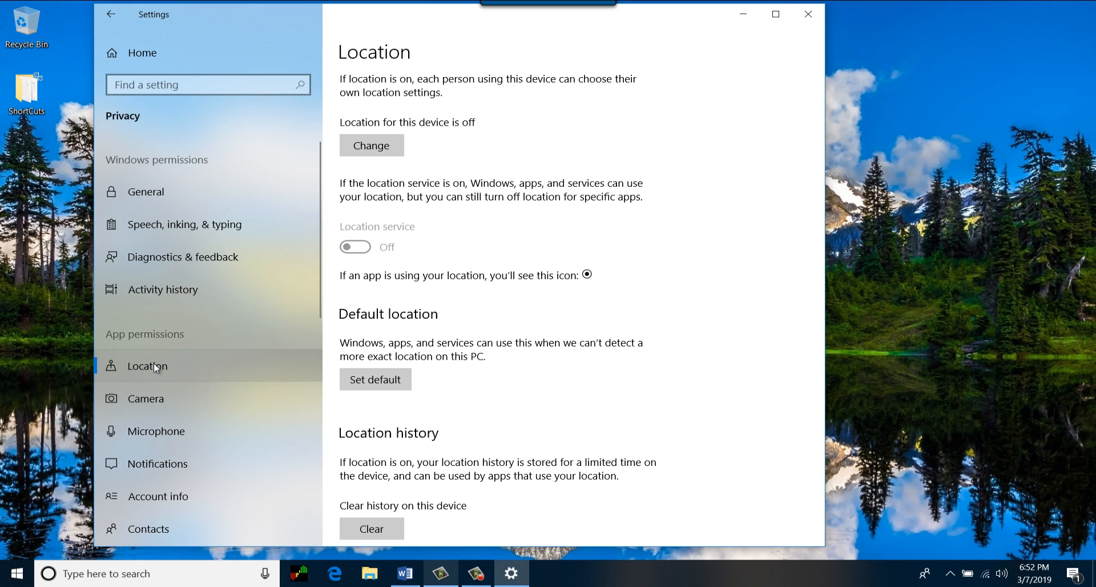
Step: Clear the location history on this device and close Settings
{"action": "scroll", "coordinate": [548, 456], "scroll_direction": "down", "scroll_amount": 3}
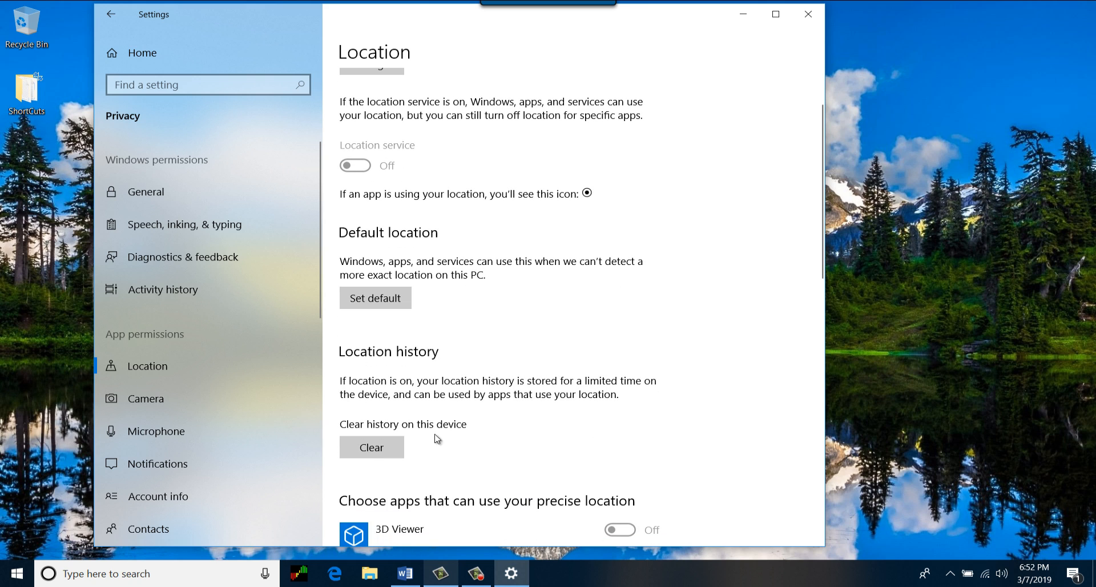
{"action": "left_click", "coordinate": [376, 448]}
{"action": "scroll", "coordinate": [718, 372], "scroll_direction": "down", "scroll_amount": 5}
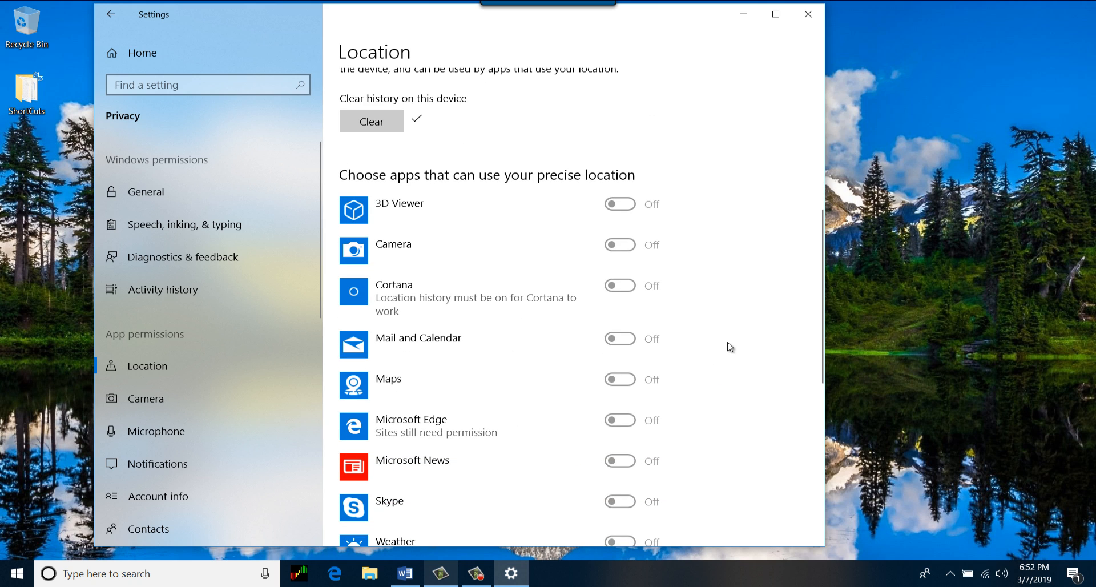
{"action": "left_click", "coordinate": [808, 14]}
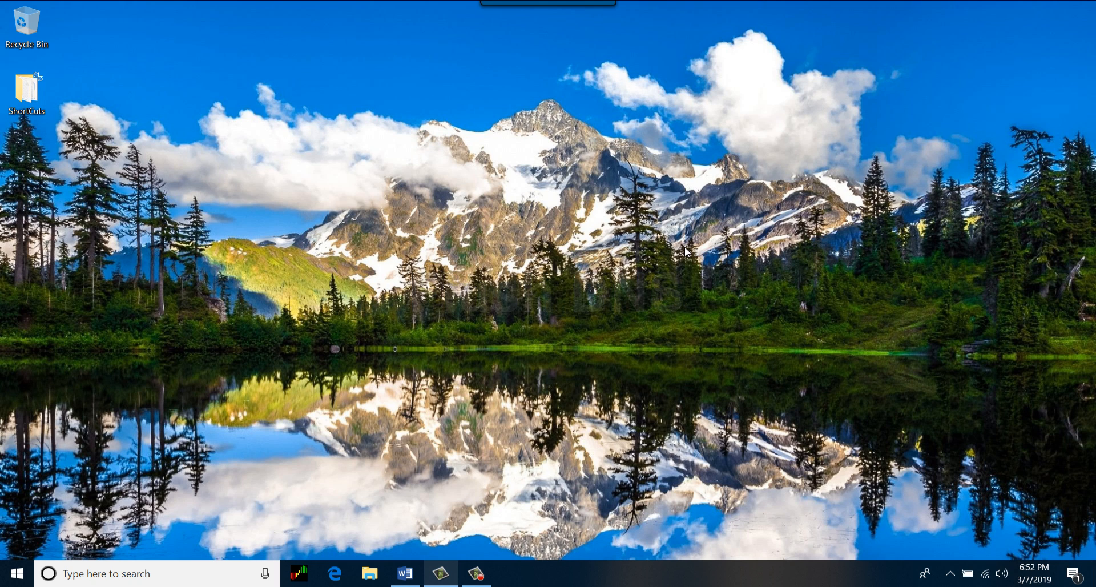
Step: Flush the DNS cache with ipconfig /flushdns in Command Prompt and close its window
{"action": "left_click", "coordinate": [126, 573]}
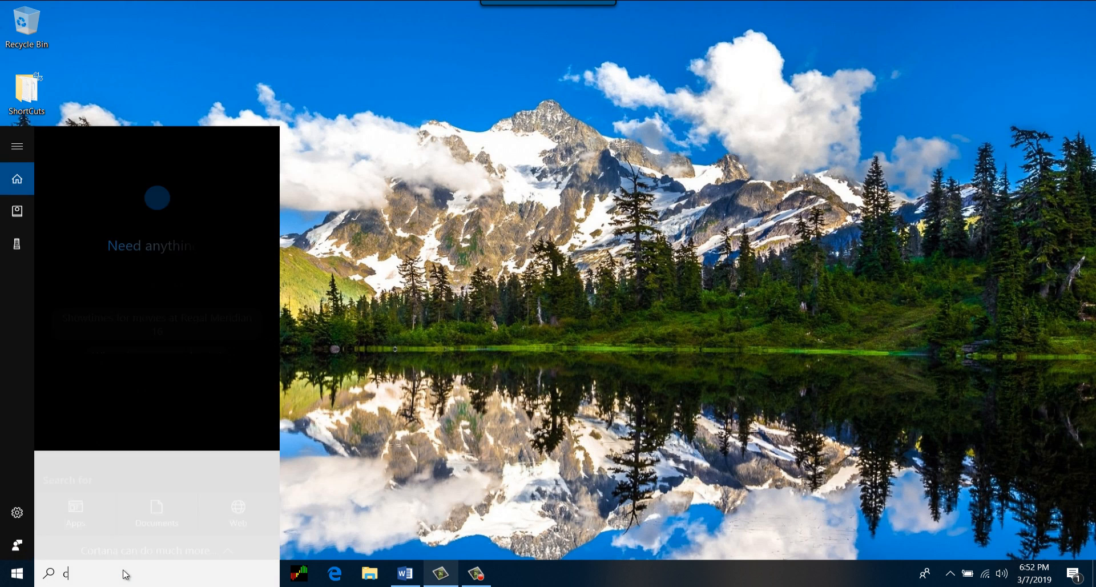
{"action": "type", "text": "cmd"}
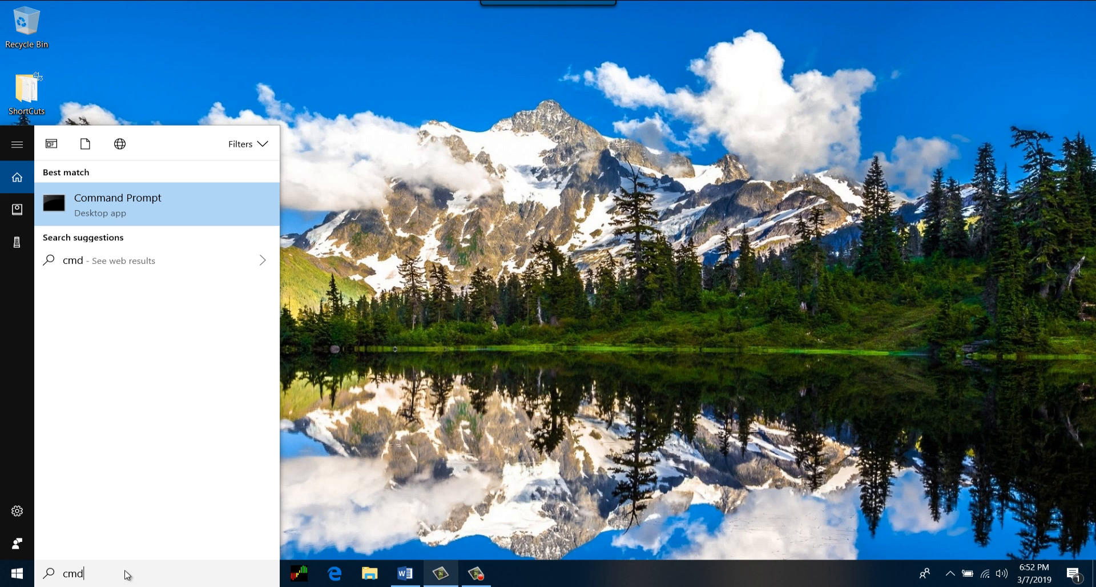
{"action": "left_click", "coordinate": [110, 214]}
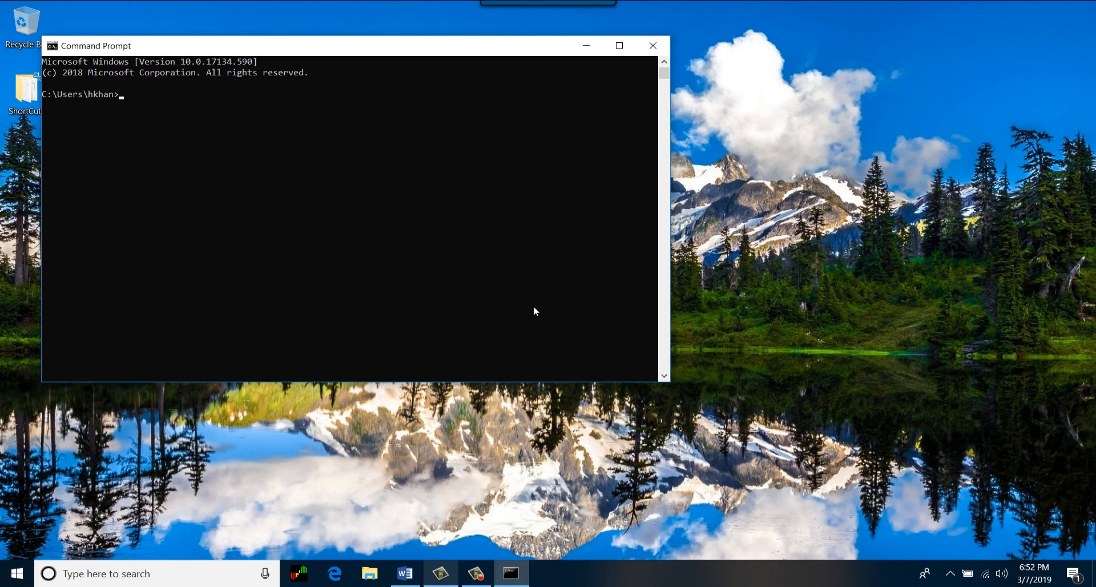
{"action": "type", "text": "ipconfig /flushdns"}
{"action": "key", "text": "Return"}
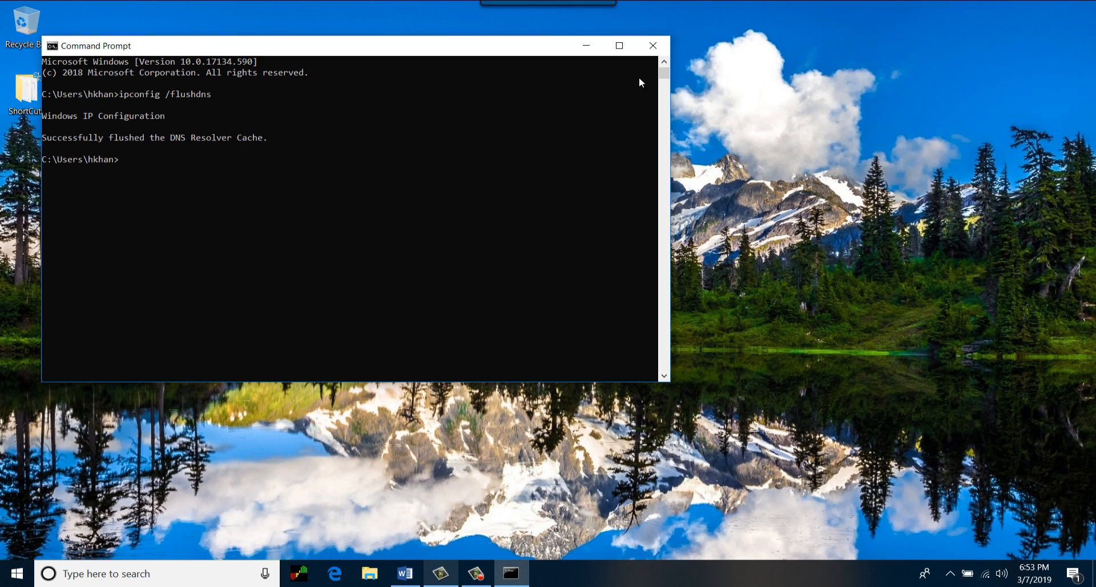
{"action": "left_click", "coordinate": [652, 45]}
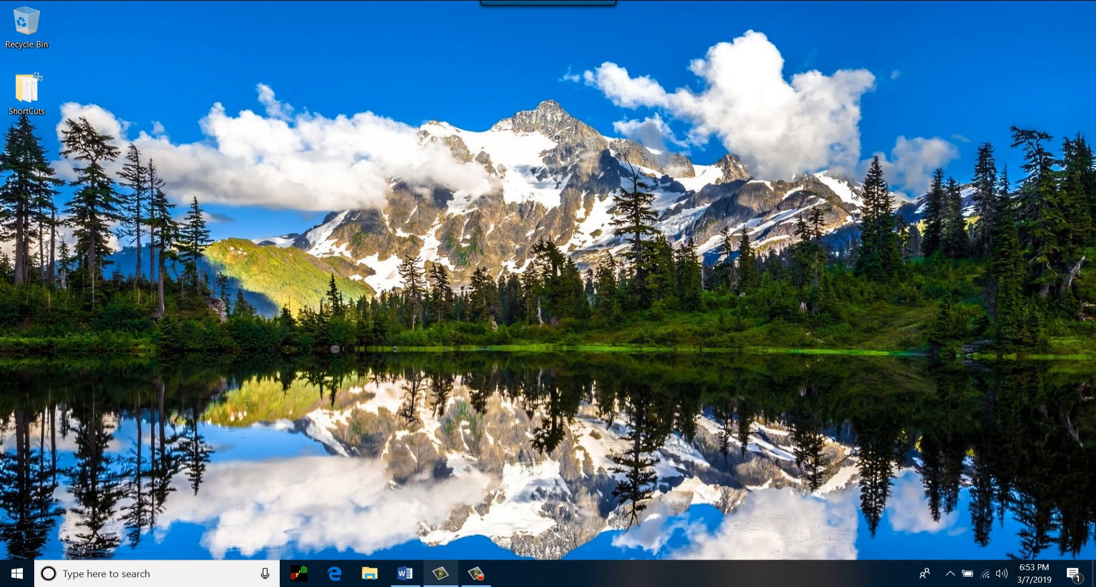